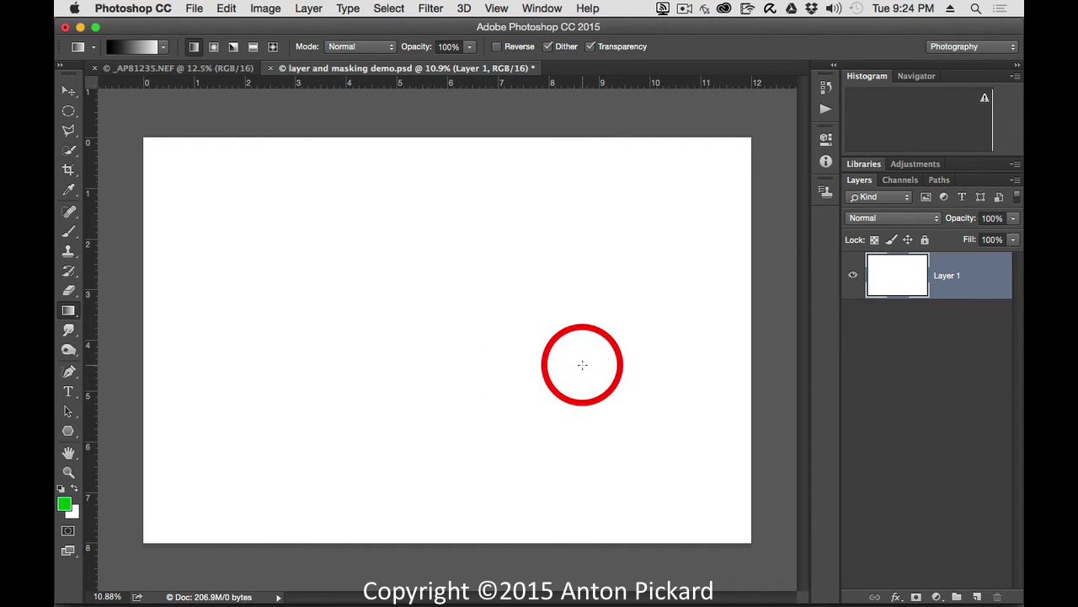
- Add a new empty layer above Layer 1 and choose light blue from the swatches as the foreground color
{"action": "left_click", "coordinate": [976, 597]}
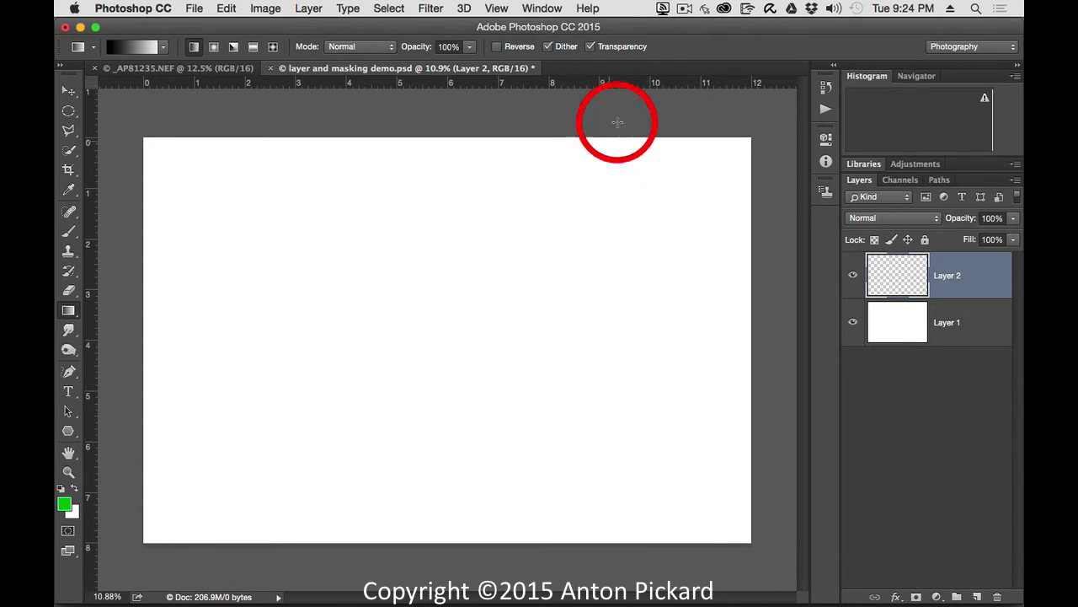
{"action": "left_click", "coordinate": [543, 9]}
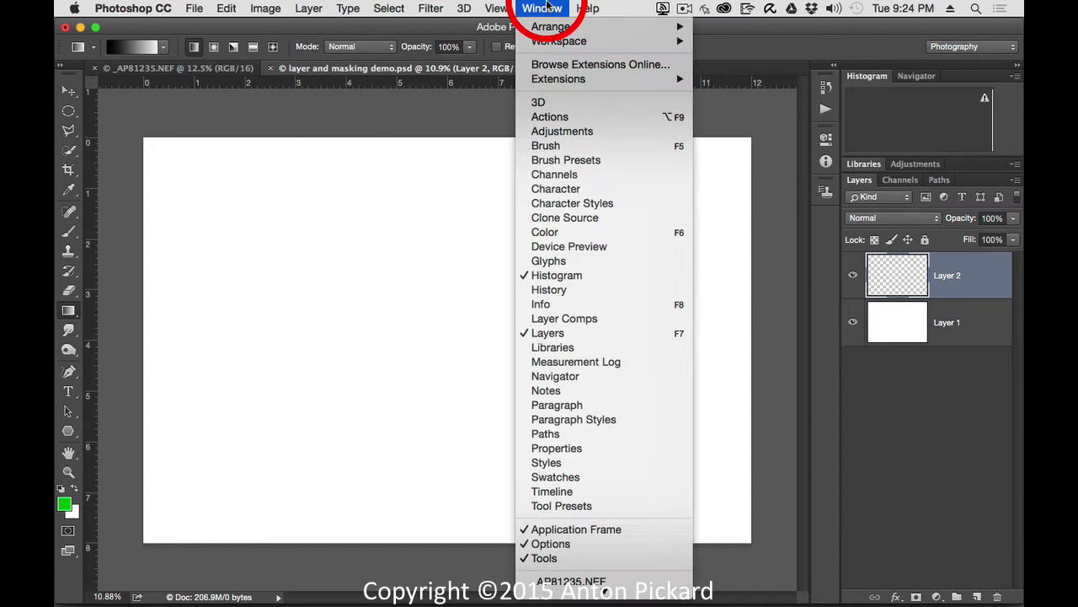
{"action": "left_click", "coordinate": [555, 477]}
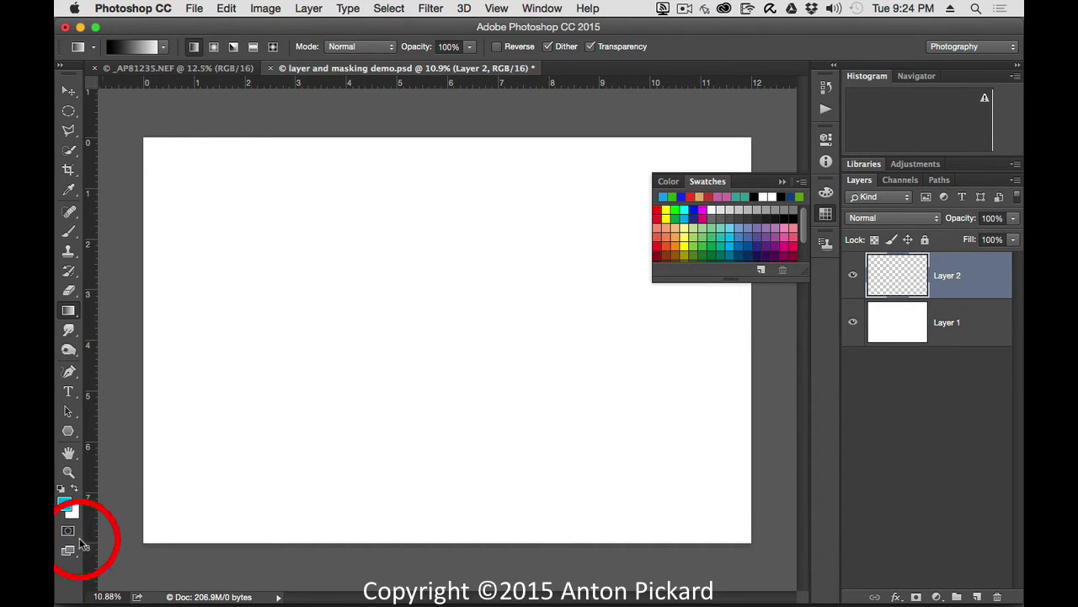
{"action": "left_click", "coordinate": [780, 181]}
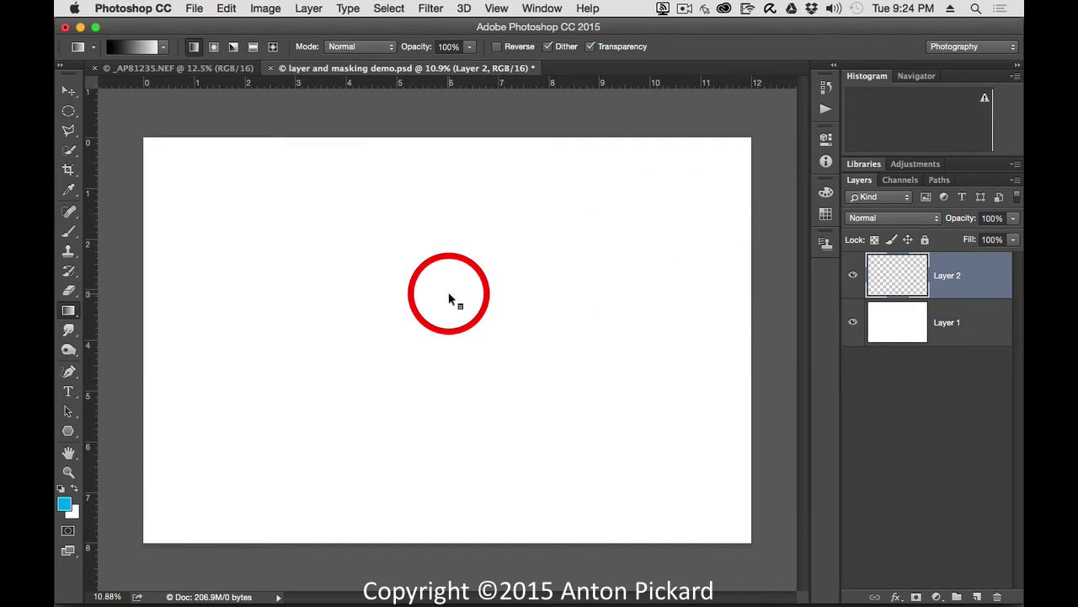
- Fill Layer 2 with the Foreground Color in Normal mode at 100% opacity
{"action": "key", "text": "Caps_Lock"}
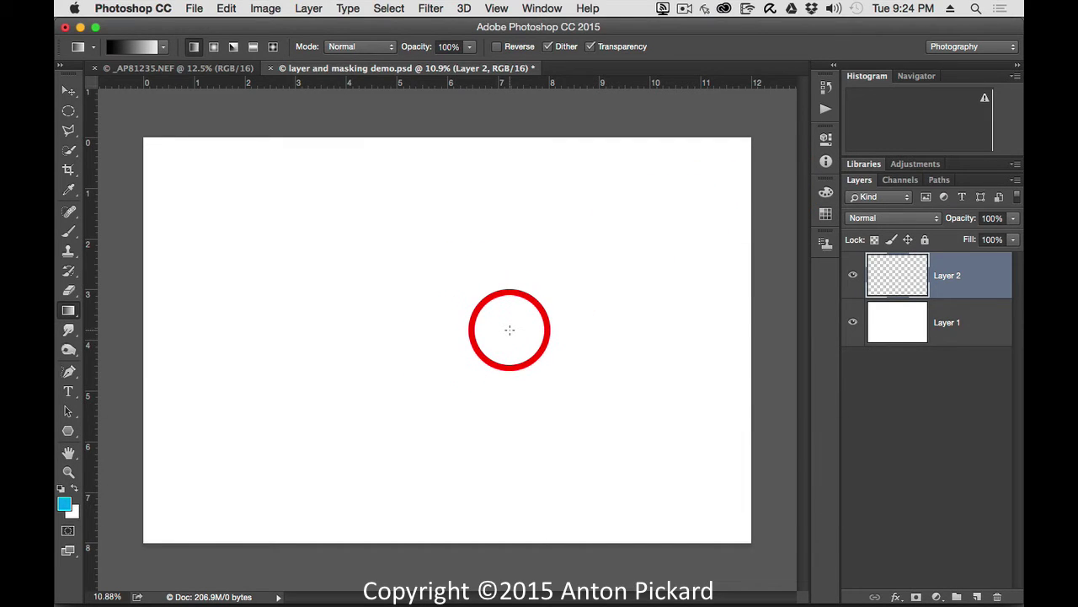
{"action": "key", "text": "shift"}
{"action": "key", "text": "shift+BackSpace"}
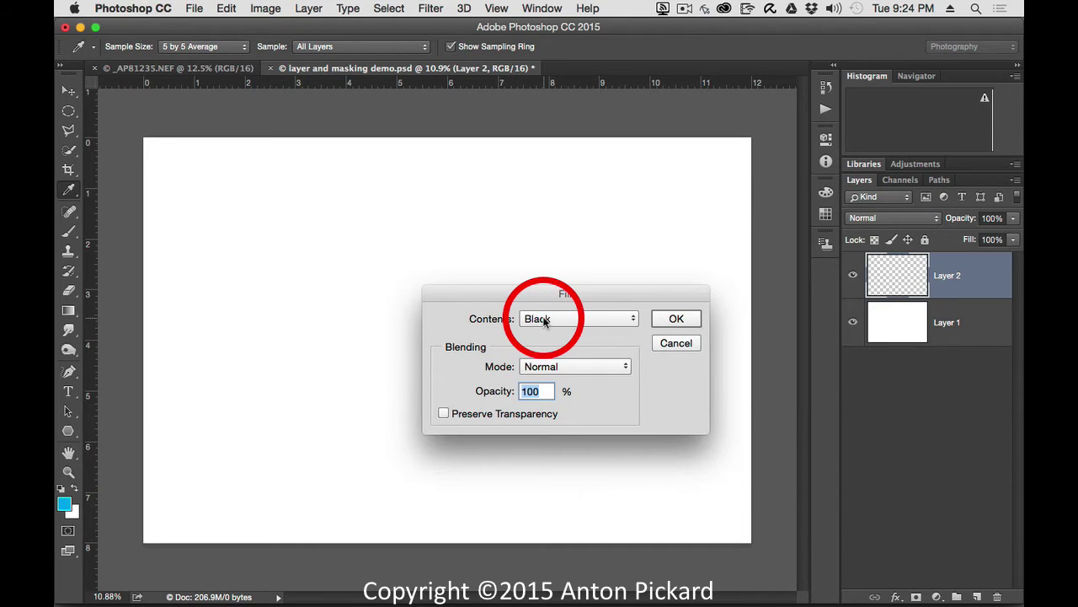
{"action": "left_click", "coordinate": [543, 320]}
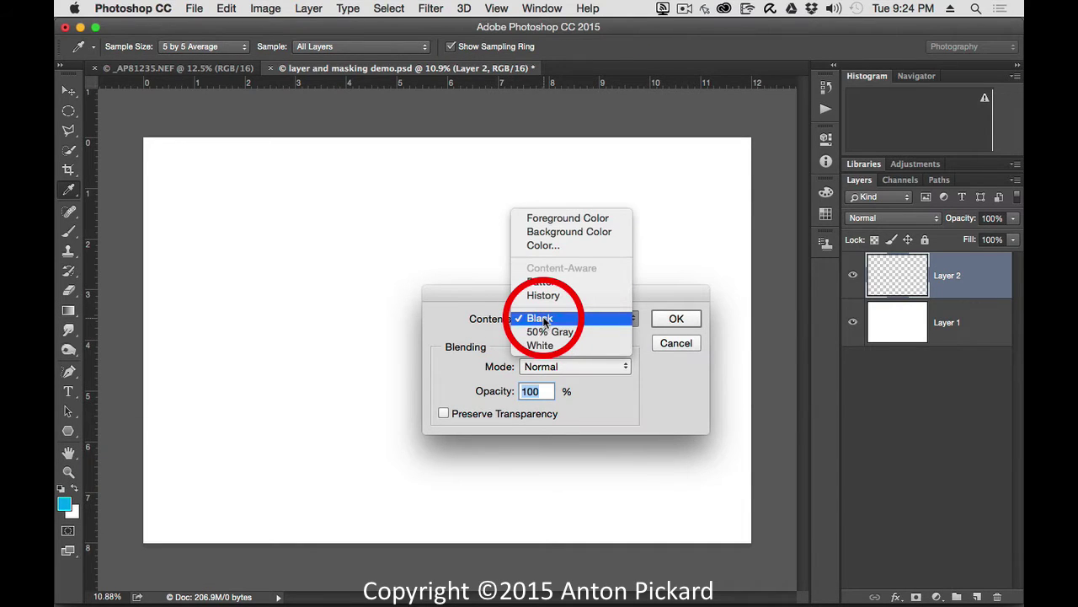
{"action": "left_click", "coordinate": [547, 217]}
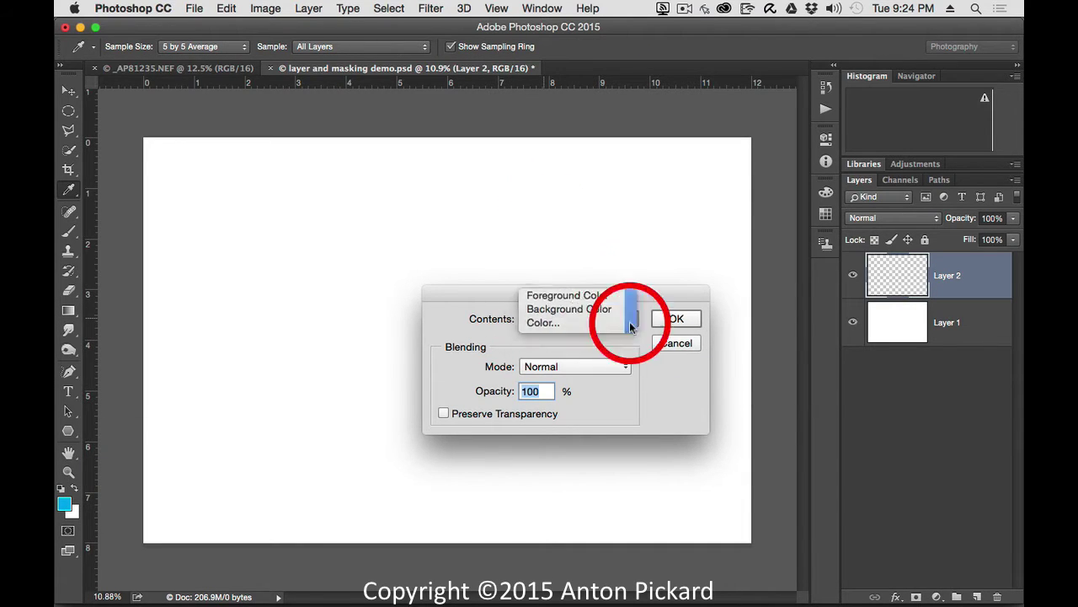
{"action": "left_click", "coordinate": [676, 319]}
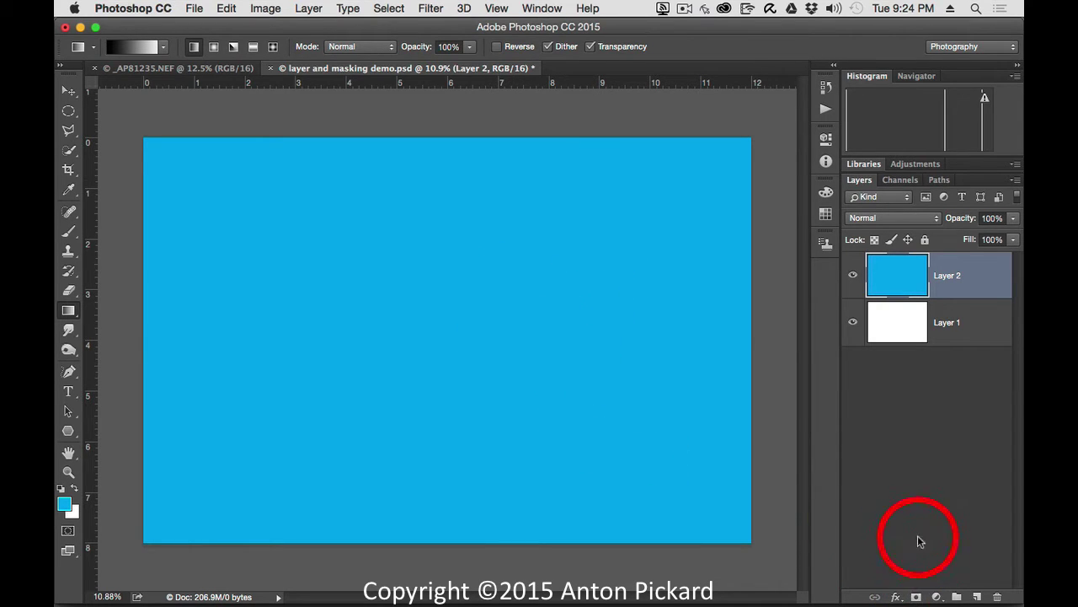
- Add a layer mask to the blue Layer 2 and invert it to black to hide the layer
{"action": "left_click", "coordinate": [915, 596]}
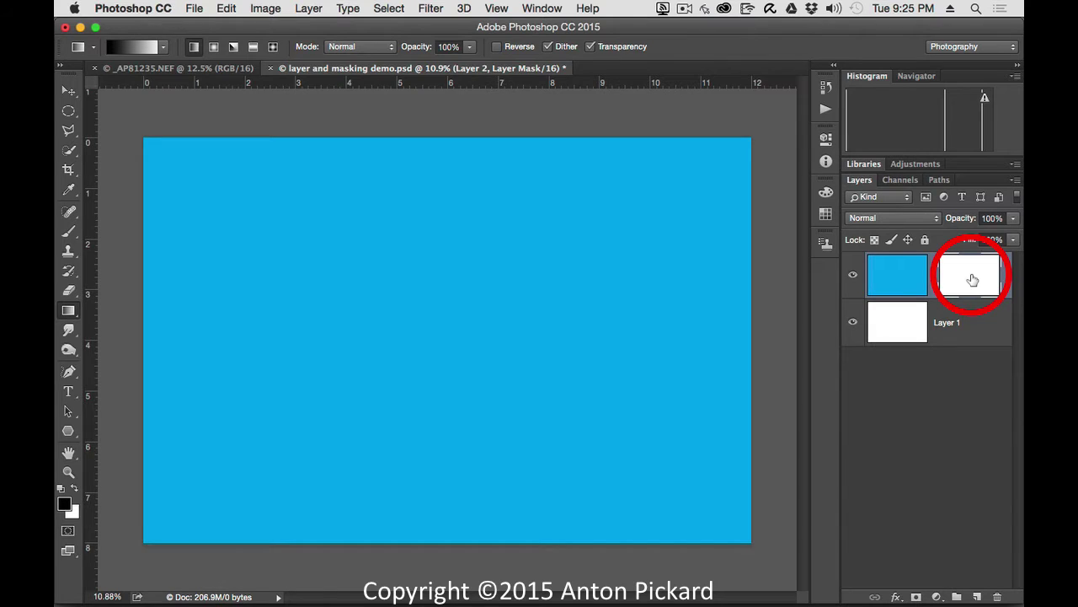
{"action": "key", "text": "super+i"}
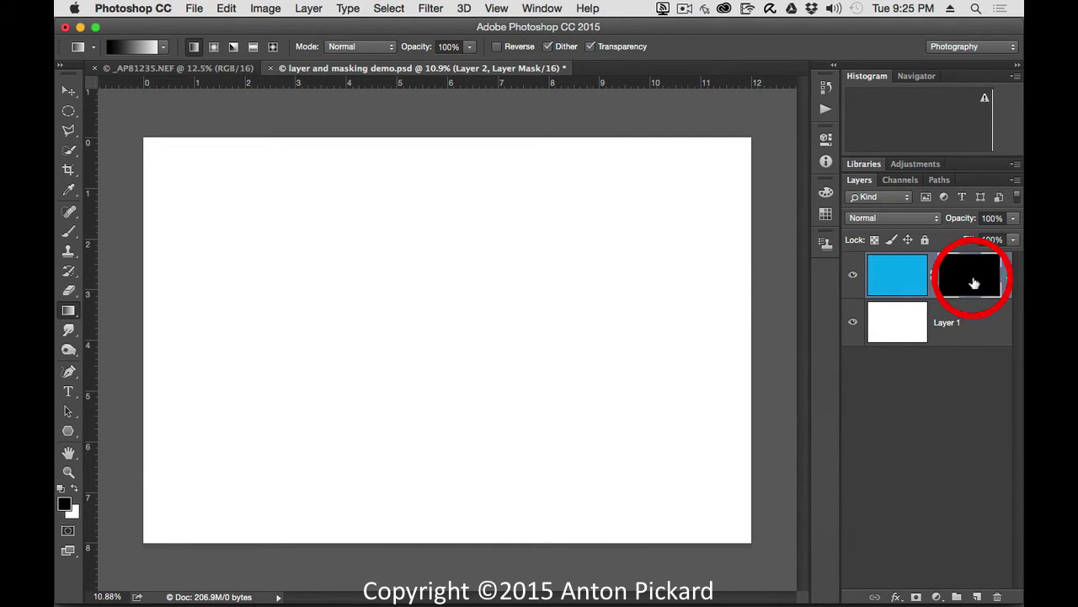
{"action": "left_click", "coordinate": [896, 284]}
{"action": "left_click", "coordinate": [970, 283]}
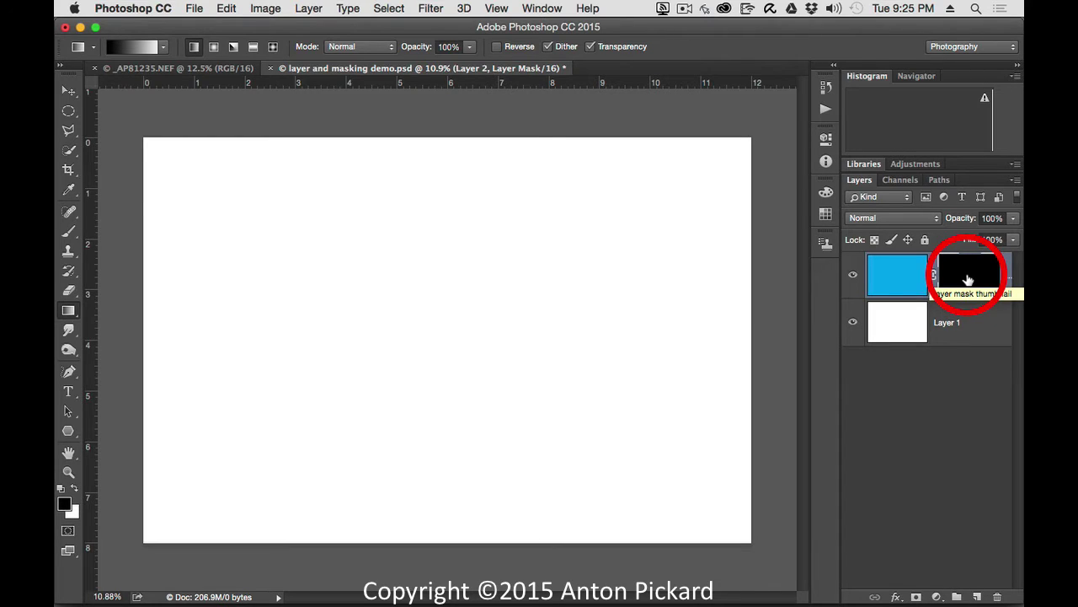
- Delete the black mask and mask Layer 2 from a circular selection near the canvas center
{"action": "left_click_drag", "start_coordinate": [962, 281], "coordinate": [998, 596]}
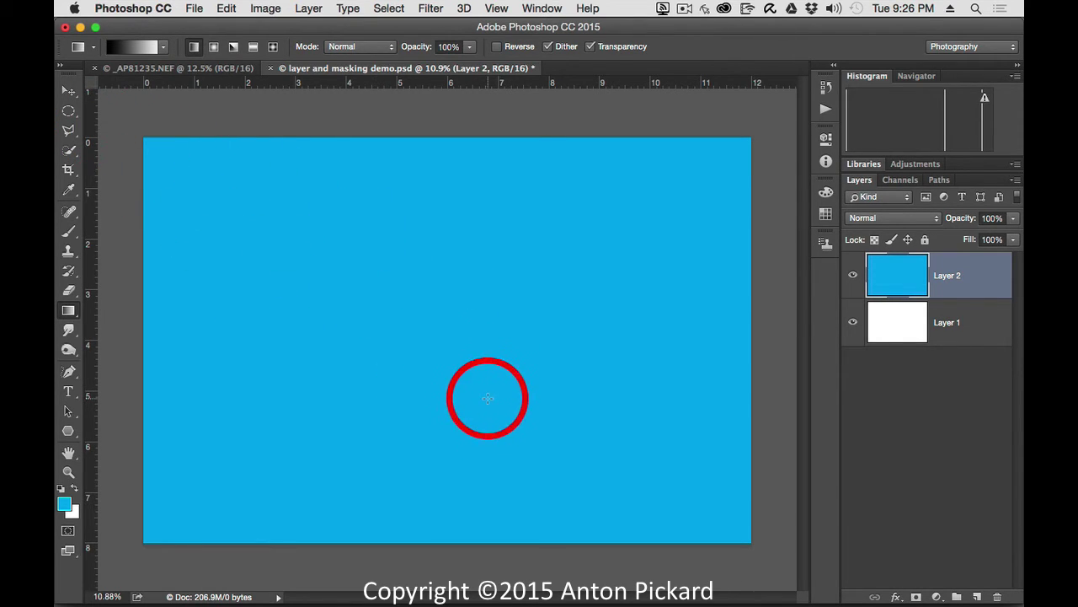
{"action": "left_click", "coordinate": [68, 112]}
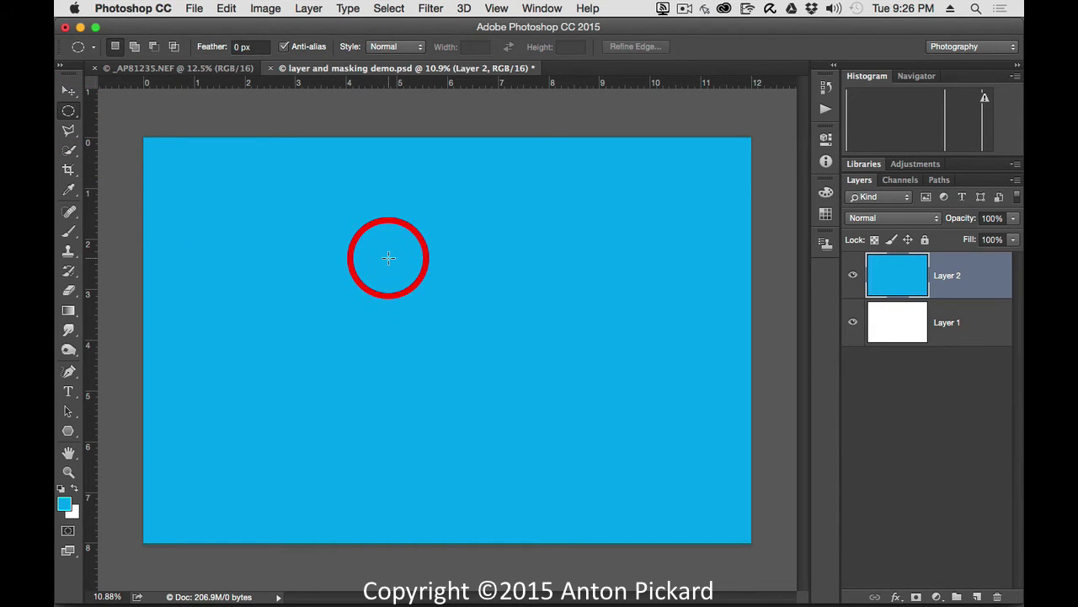
{"action": "key", "text": "shift"}
{"action": "left_click_drag", "start_coordinate": [368, 235], "coordinate": [574, 441]}
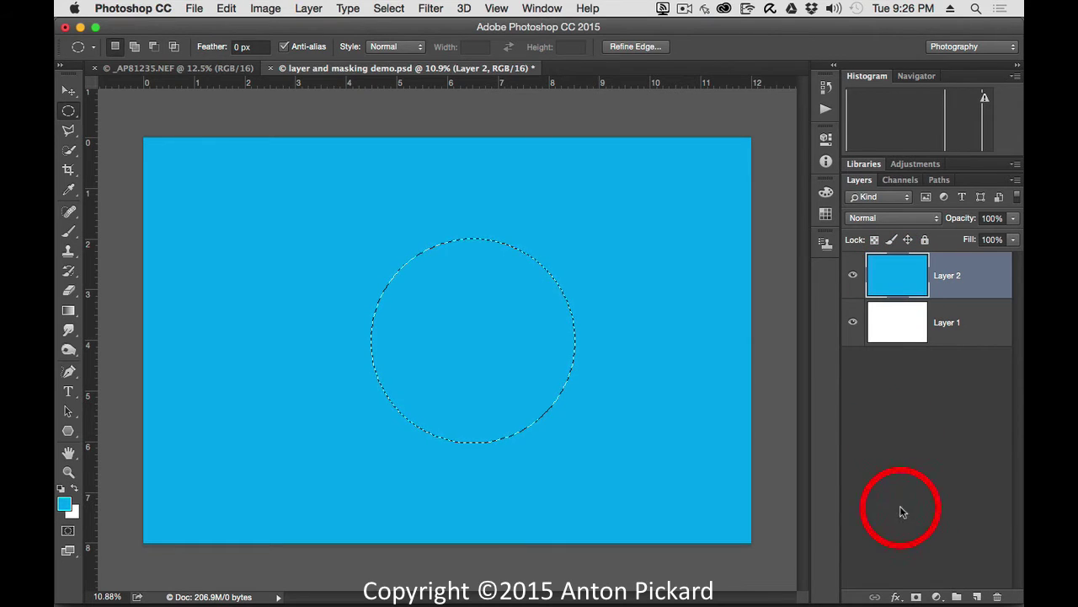
{"action": "left_click", "coordinate": [916, 598]}
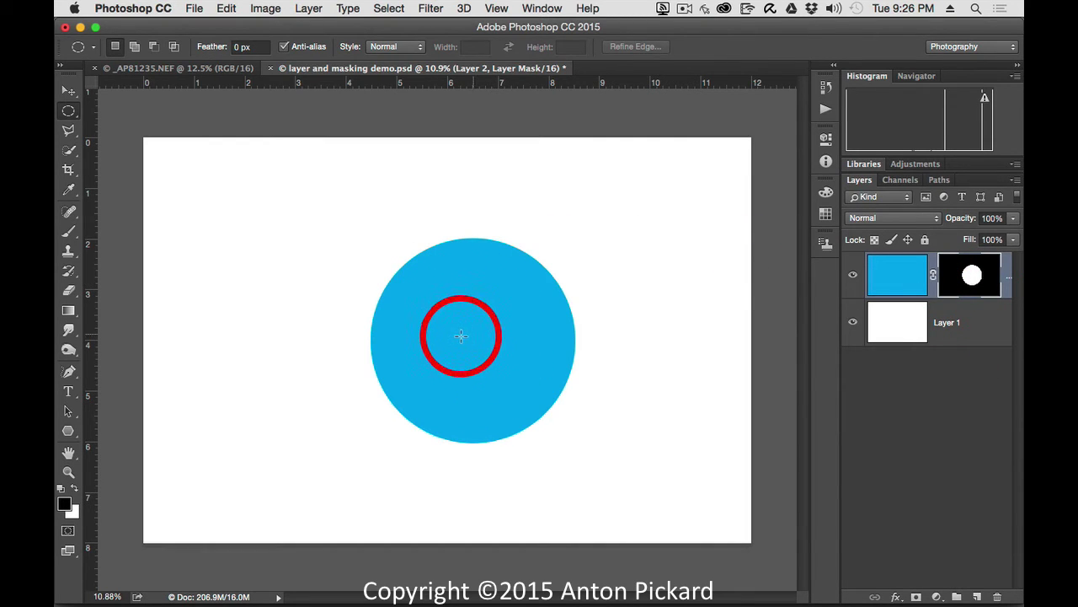
- Replace the circular mask on Layer 2 with a new white layer mask
{"action": "left_click", "coordinate": [972, 281]}
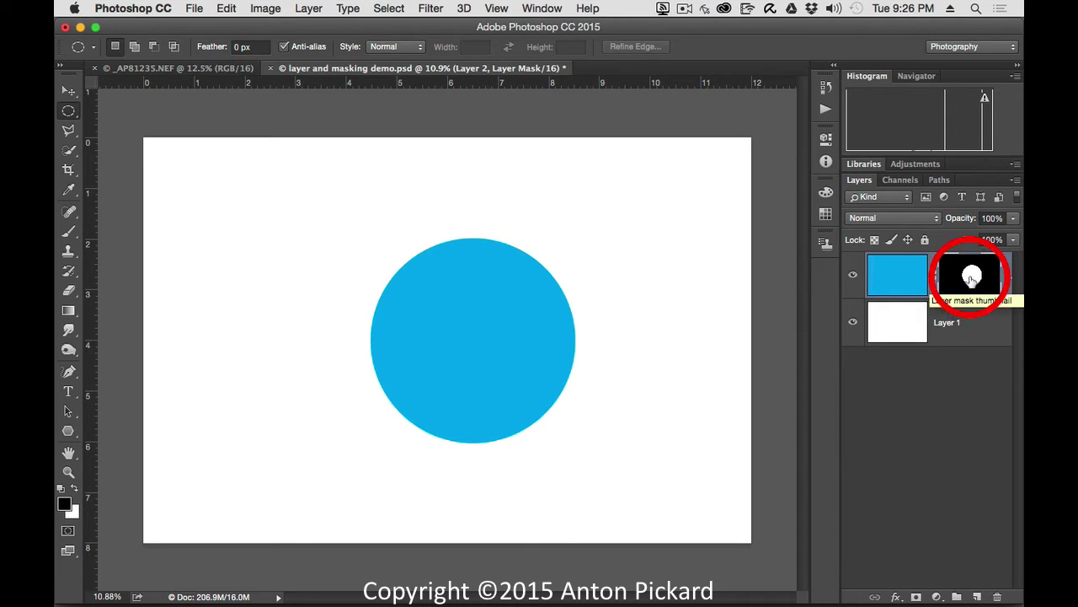
{"action": "left_click_drag", "start_coordinate": [958, 278], "coordinate": [998, 596]}
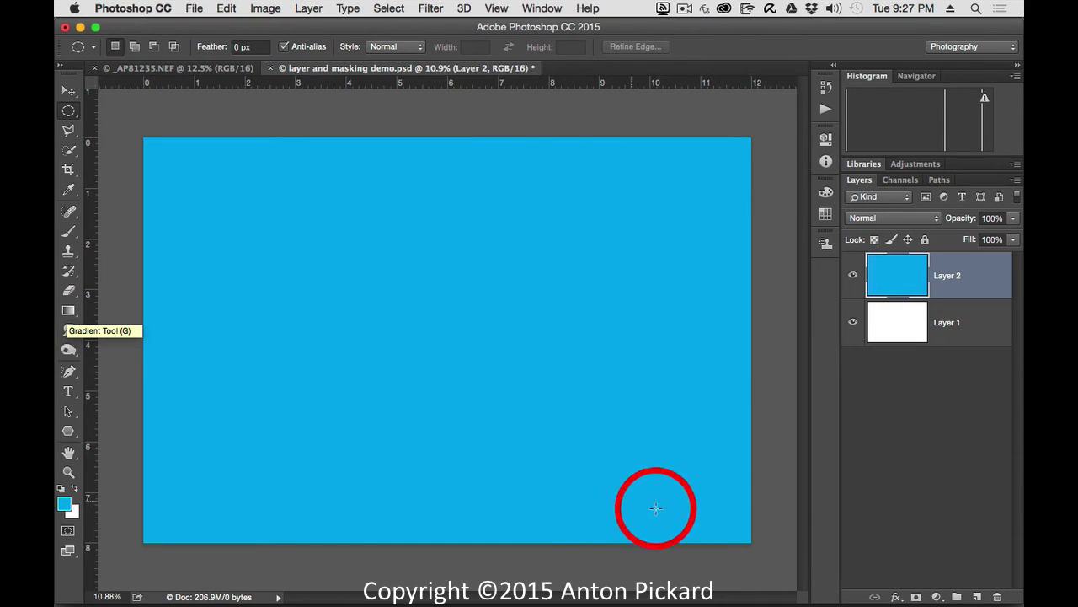
{"action": "left_click", "coordinate": [915, 596]}
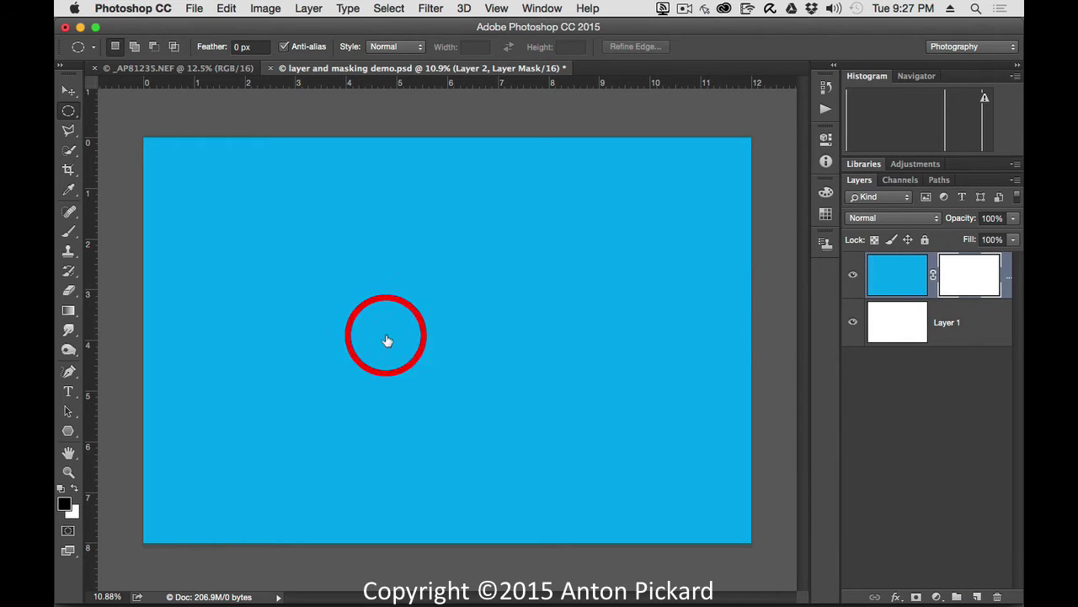
- Draw a horizontal black-to-white linear gradient on Layer 2's mask, from about 2 to about 10 on the ruler
{"action": "left_click", "coordinate": [70, 311]}
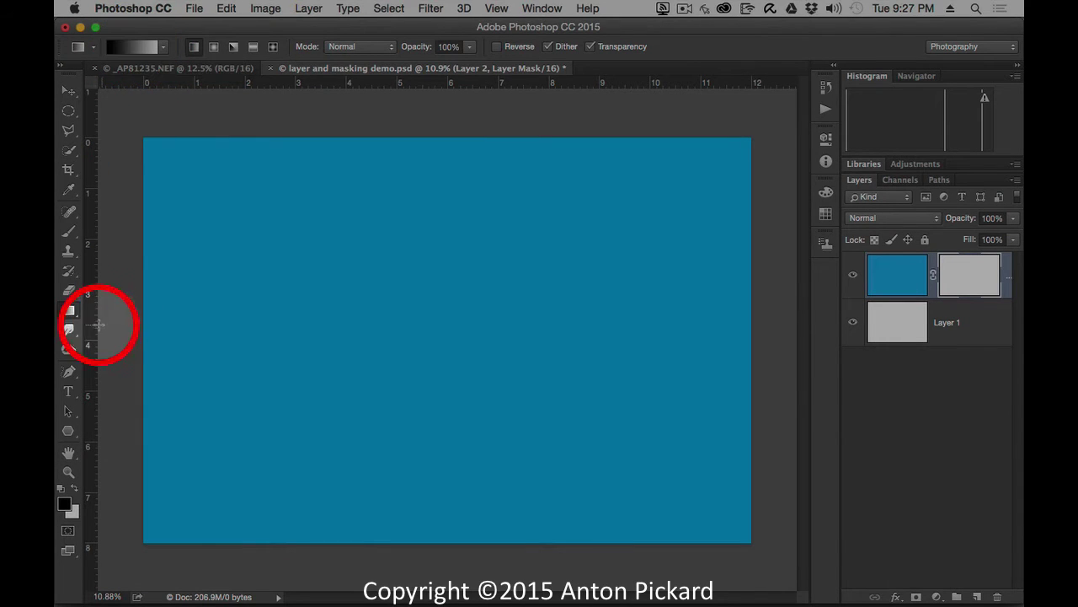
{"action": "left_click", "coordinate": [69, 313]}
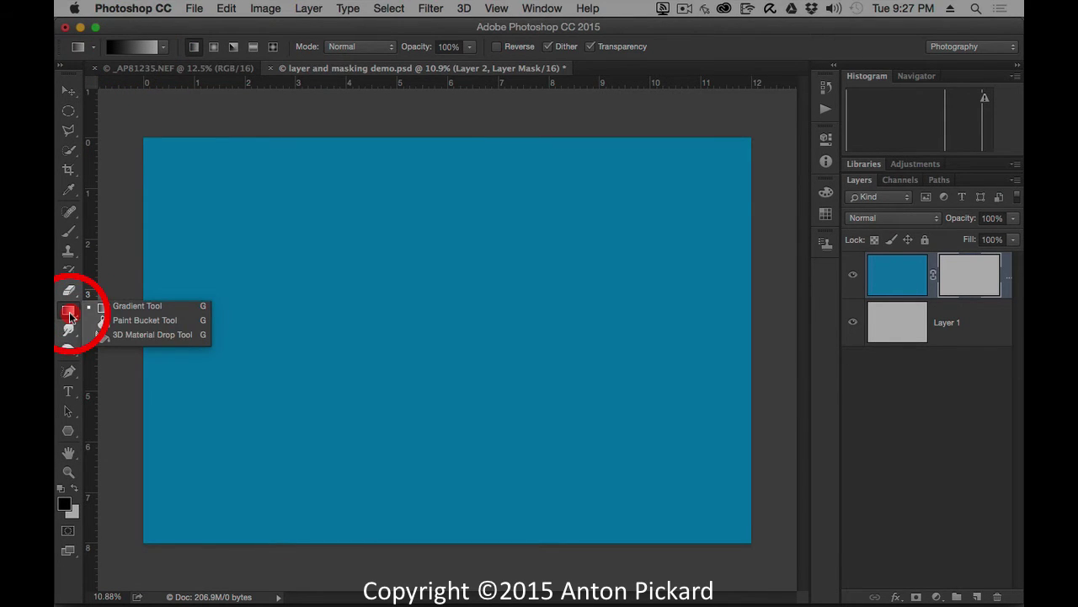
{"action": "left_click", "coordinate": [134, 48]}
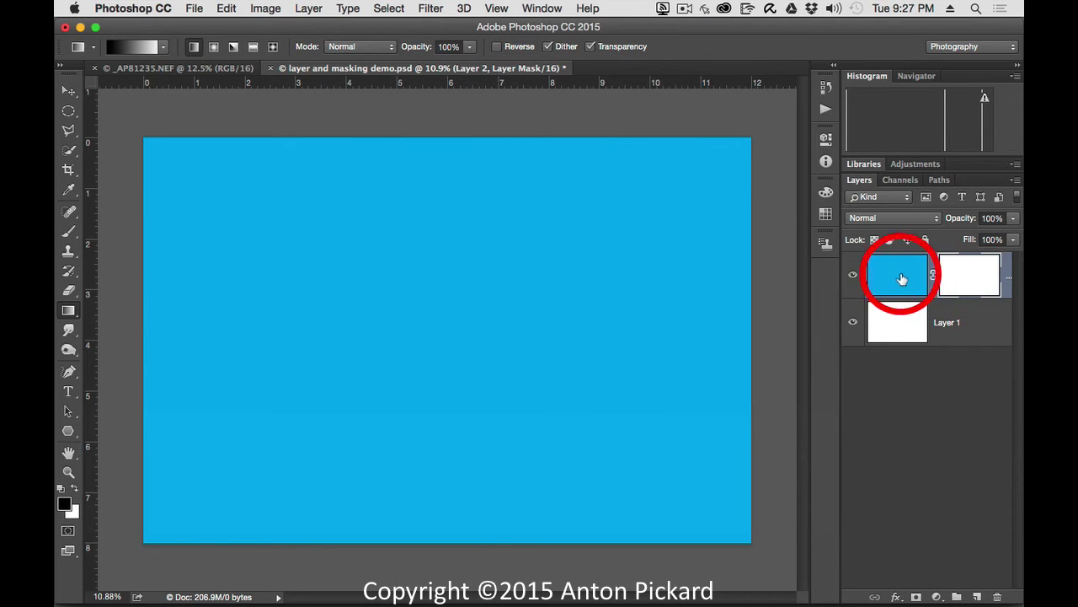
{"action": "left_click", "coordinate": [901, 279]}
{"action": "left_click", "coordinate": [978, 281]}
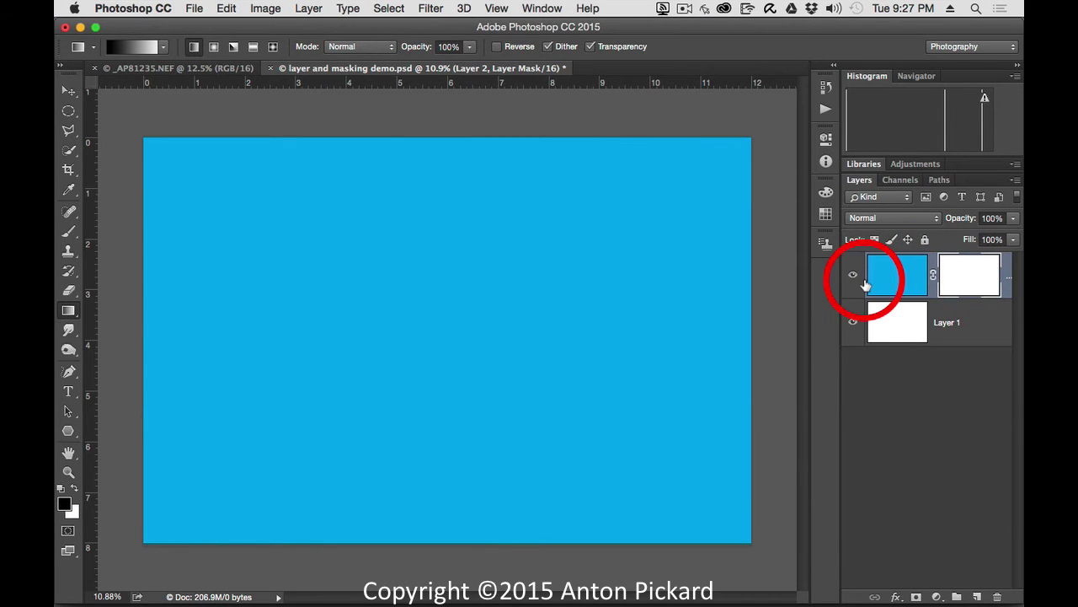
{"action": "left_click", "coordinate": [898, 278]}
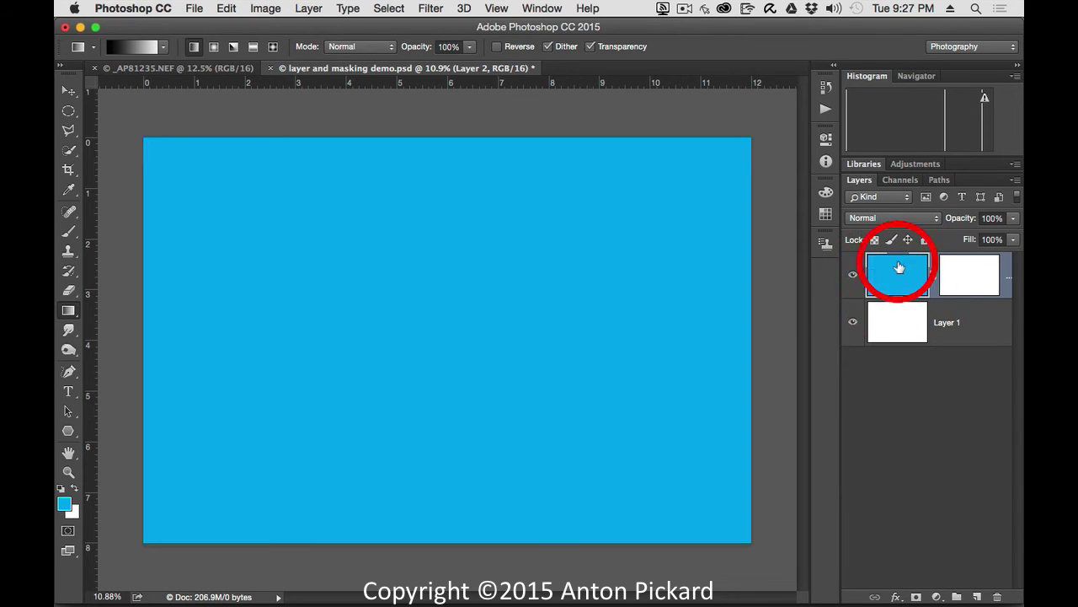
{"action": "left_click", "coordinate": [967, 281]}
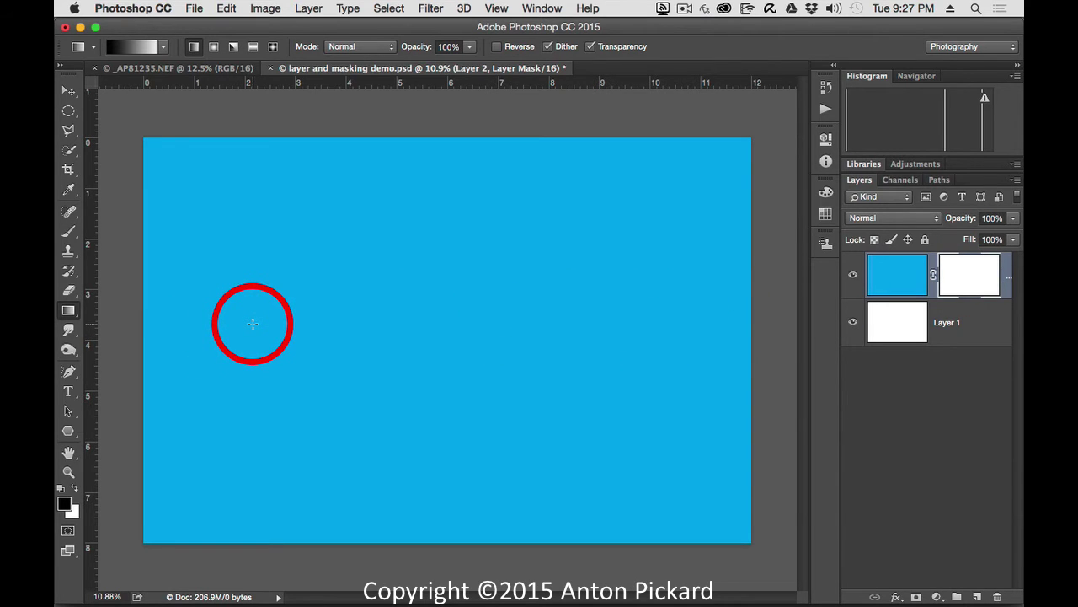
{"action": "left_click_drag", "start_coordinate": [253, 324], "coordinate": [646, 331]}
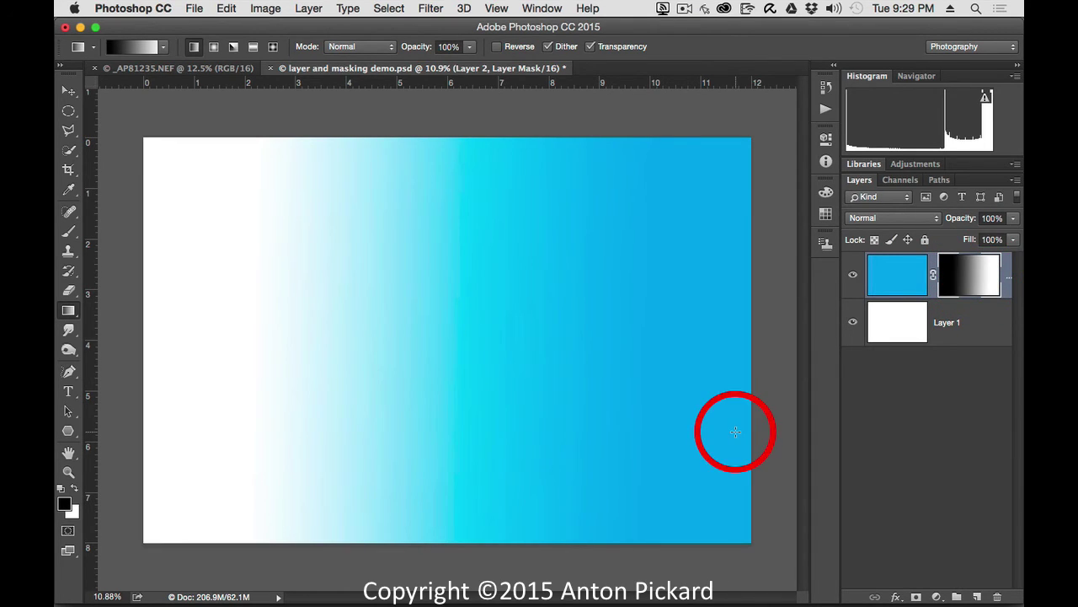
- Switch to the _AP81235.NEF flower photo and duplicate its Background layer
{"action": "left_click", "coordinate": [193, 68]}
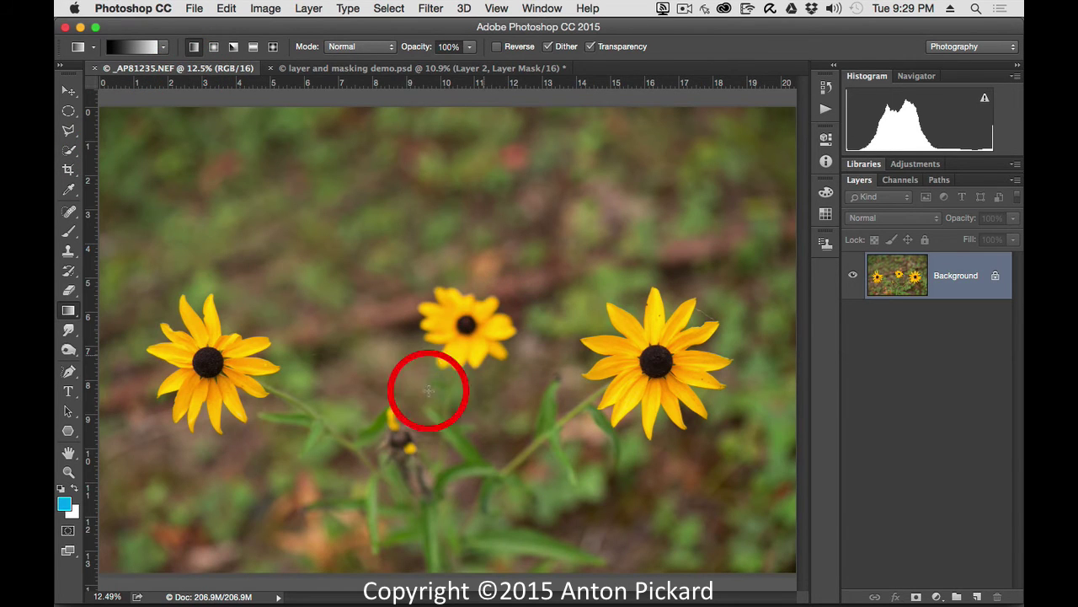
{"action": "key", "text": "z"}
{"action": "left_click", "coordinate": [406, 430], "text": "alt"}
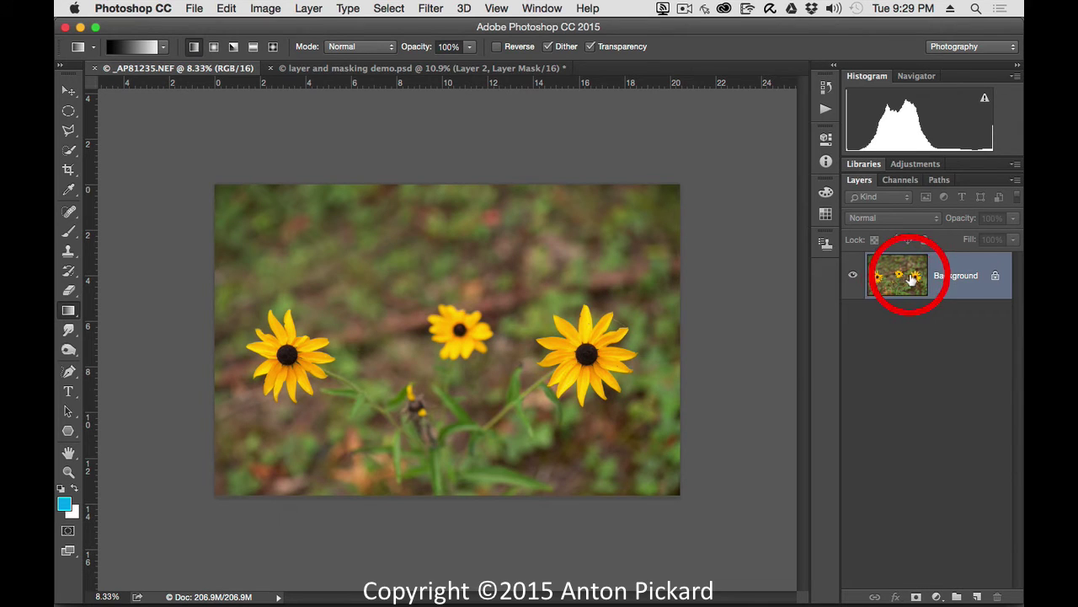
{"action": "key", "text": "super+j"}
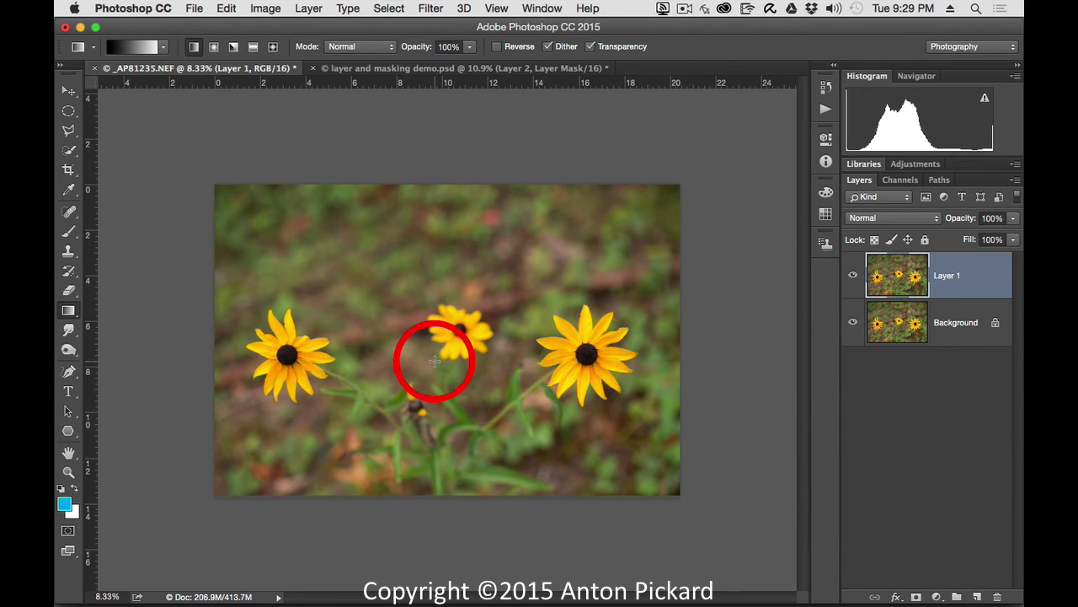
- Move the duplicated layer up and left so its large flower sits above the middle one, and hide it with a black layer mask
{"action": "key", "text": "v"}
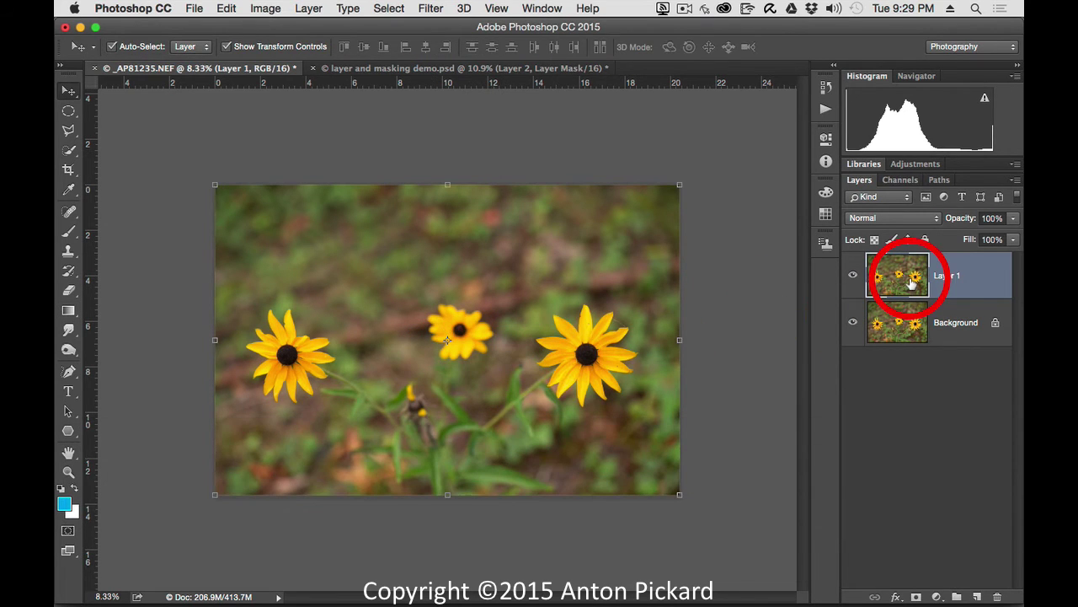
{"action": "left_click_drag", "start_coordinate": [601, 362], "coordinate": [464, 261]}
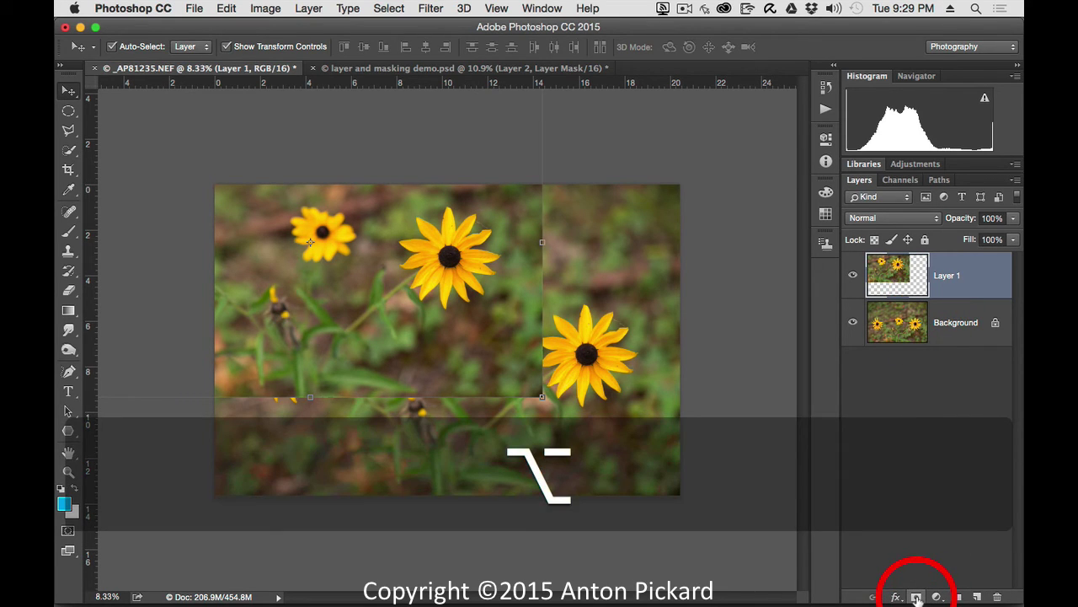
{"action": "left_click", "coordinate": [917, 598], "text": "alt"}
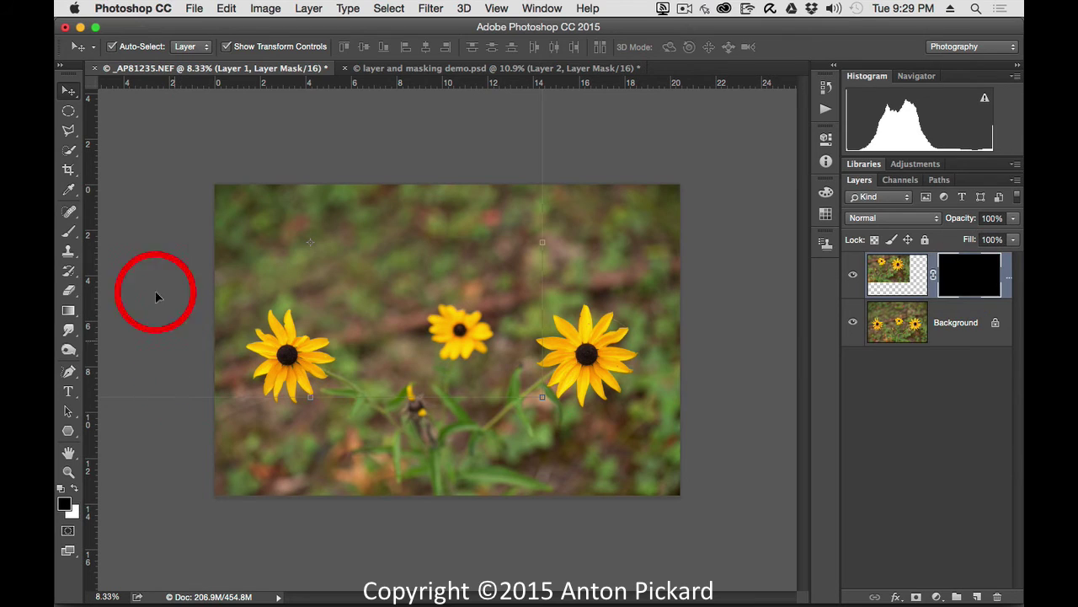
- Paint white on Layer 1's black mask with a 1033-pixel brush to reveal the large flower above the middle one and the small flower at upper left
{"action": "left_click", "coordinate": [69, 233]}
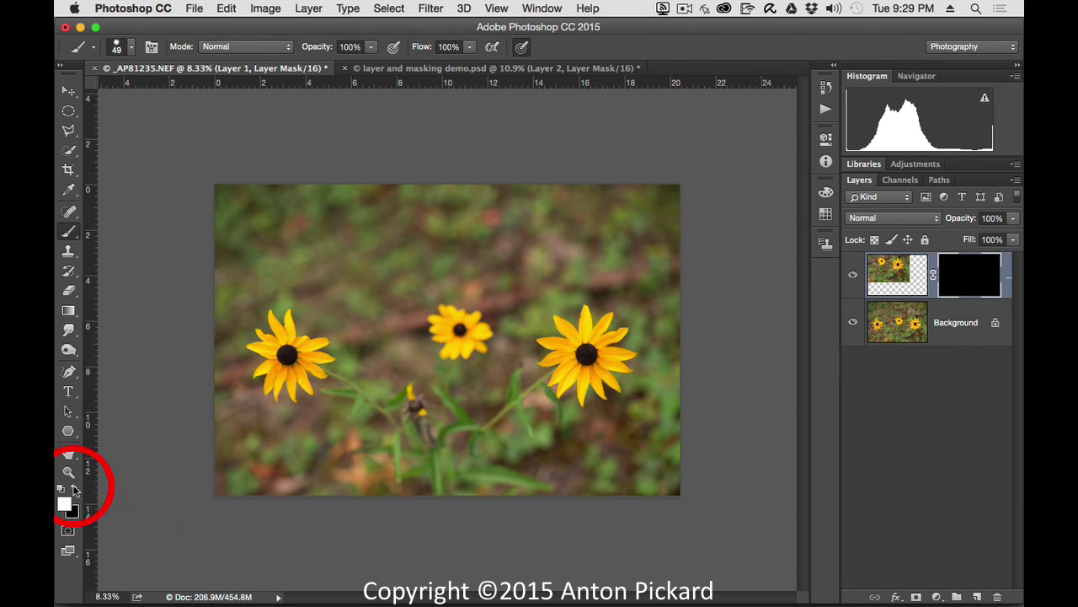
{"action": "key", "text": "x"}
{"action": "key", "text": "x"}
{"action": "key", "text": "x"}
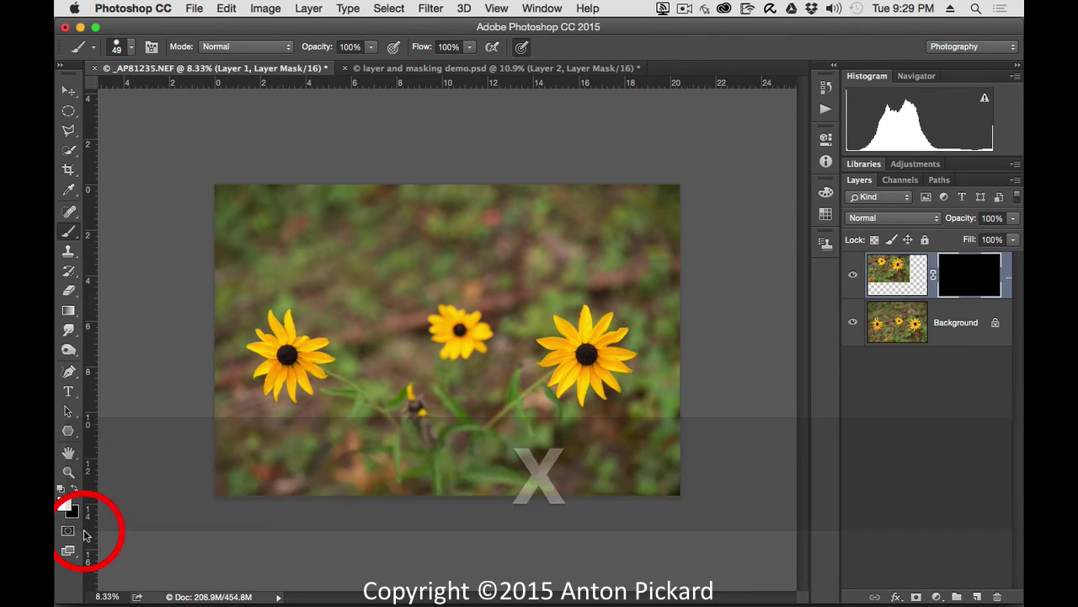
{"action": "key", "text": "x"}
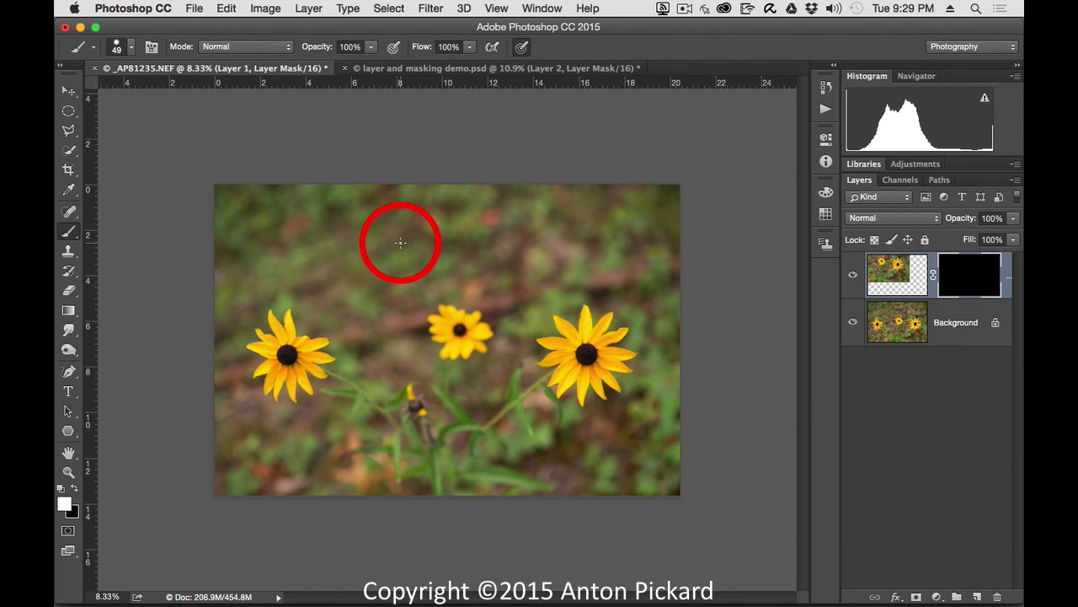
{"action": "mouse_move", "coordinate": [400, 243]}
{"action": "left_mouse_down"}
{"action": "mouse_move", "coordinate": [443, 258]}
{"action": "mouse_move", "coordinate": [438, 398]}
{"action": "mouse_move", "coordinate": [416, 174]}
{"action": "left_mouse_up"}
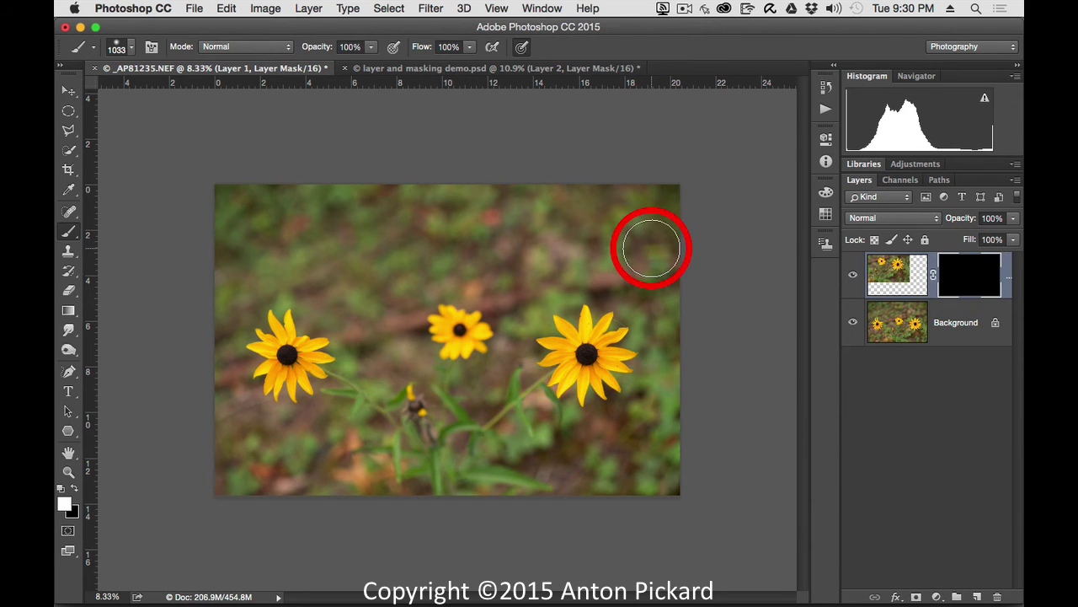
{"action": "mouse_move", "coordinate": [458, 234]}
{"action": "left_mouse_down"}
{"action": "mouse_move", "coordinate": [422, 245]}
{"action": "mouse_move", "coordinate": [447, 242]}
{"action": "mouse_move", "coordinate": [430, 246]}
{"action": "mouse_move", "coordinate": [452, 254]}
{"action": "mouse_move", "coordinate": [429, 234]}
{"action": "mouse_move", "coordinate": [423, 257]}
{"action": "mouse_move", "coordinate": [473, 263]}
{"action": "mouse_move", "coordinate": [468, 219]}
{"action": "mouse_move", "coordinate": [423, 223]}
{"action": "mouse_move", "coordinate": [411, 249]}
{"action": "mouse_move", "coordinate": [427, 274]}
{"action": "mouse_move", "coordinate": [455, 274]}
{"action": "mouse_move", "coordinate": [464, 229]}
{"action": "mouse_move", "coordinate": [486, 275]}
{"action": "mouse_move", "coordinate": [462, 290]}
{"action": "mouse_move", "coordinate": [398, 258]}
{"action": "left_mouse_up"}
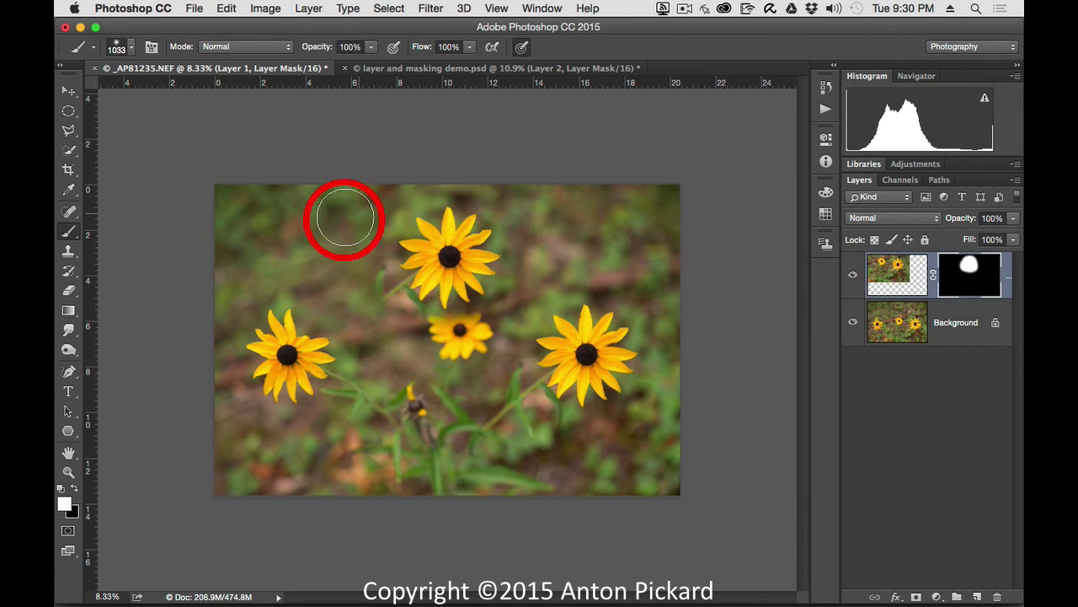
{"action": "mouse_move", "coordinate": [306, 224]}
{"action": "left_mouse_down"}
{"action": "mouse_move", "coordinate": [313, 243]}
{"action": "mouse_move", "coordinate": [295, 229]}
{"action": "mouse_move", "coordinate": [327, 204]}
{"action": "mouse_move", "coordinate": [315, 236]}
{"action": "left_mouse_up"}
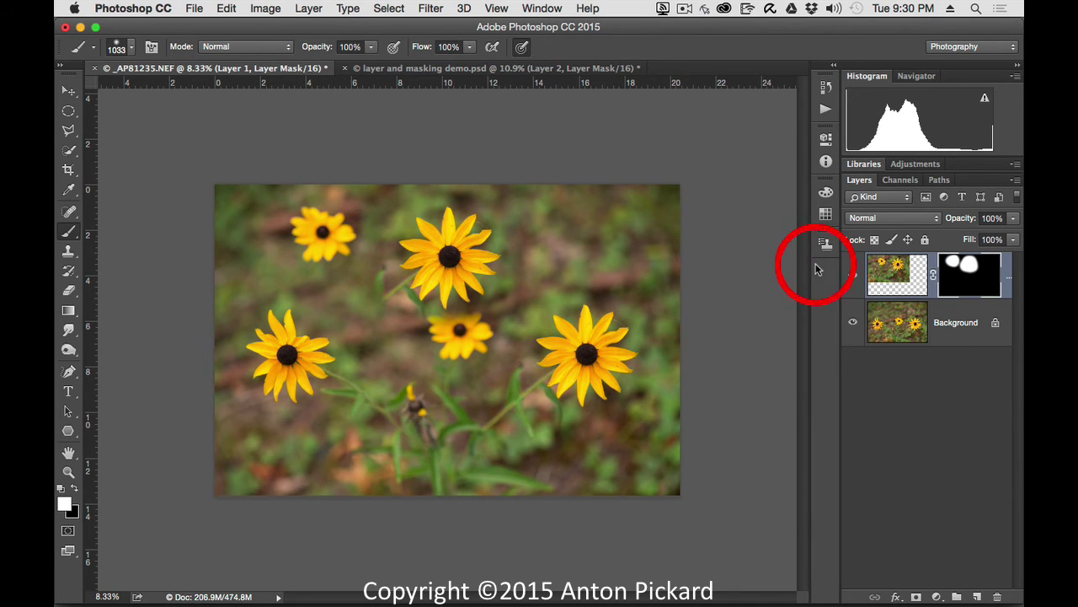
- View Layer 1's mask on its own in the canvas and return to the normal photo view
{"action": "left_click", "coordinate": [963, 291], "text": "alt"}
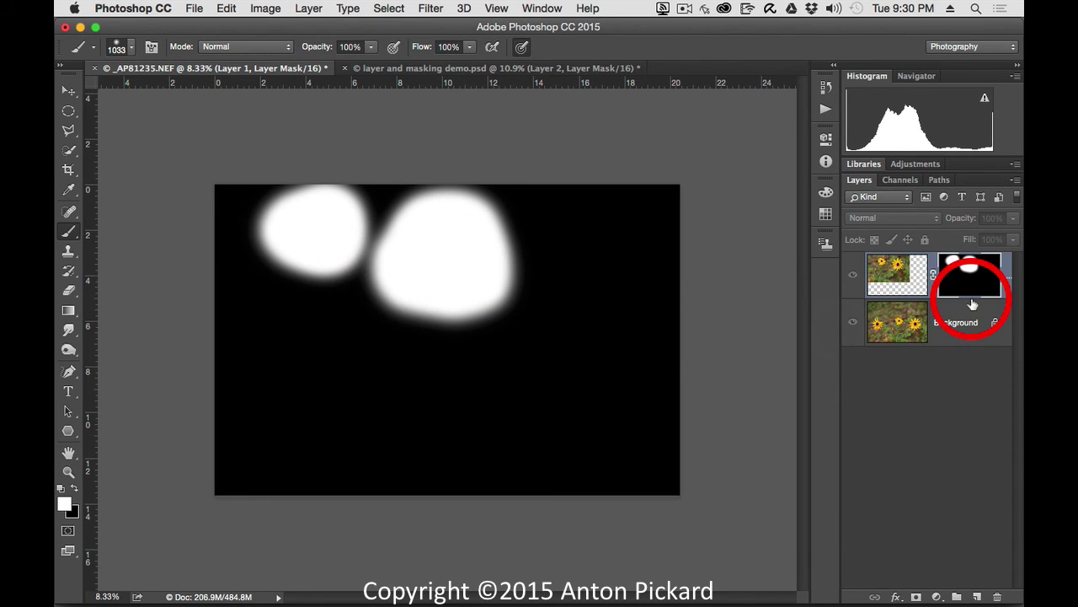
{"action": "key", "text": "alt"}
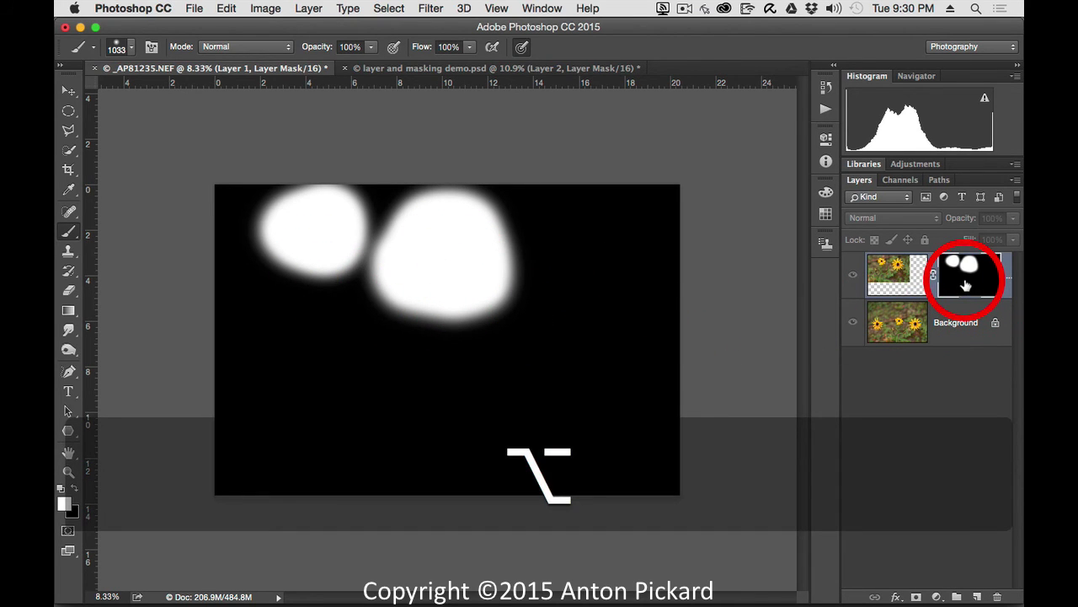
{"action": "left_click", "coordinate": [965, 286], "text": "alt"}
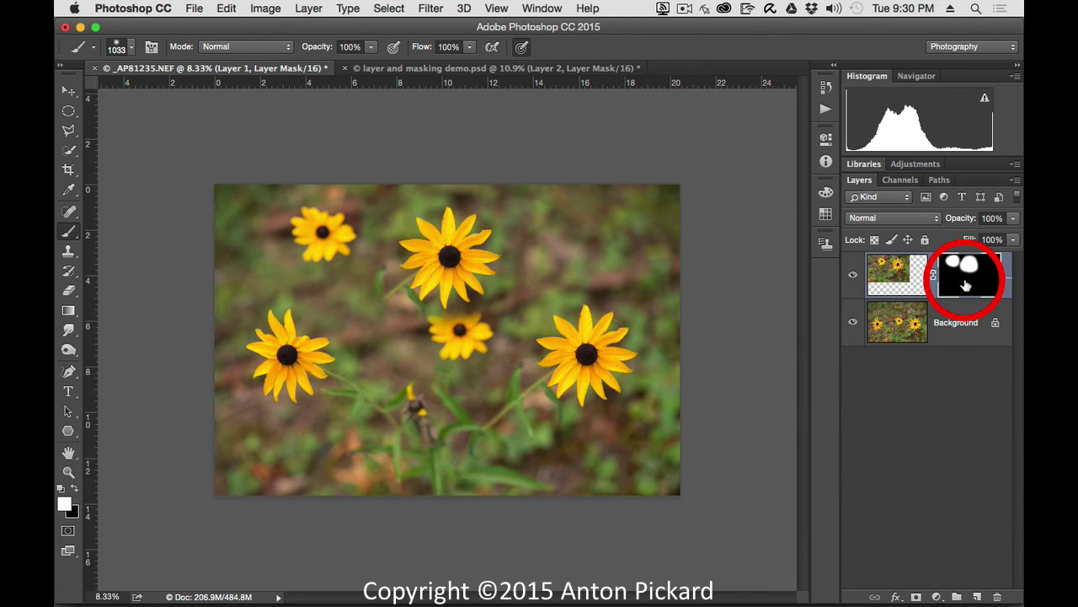
- Move Layer 1's image and linked mask together down and right, placing the large flower just above and left of the right-hand flower
{"action": "left_click", "coordinate": [889, 278]}
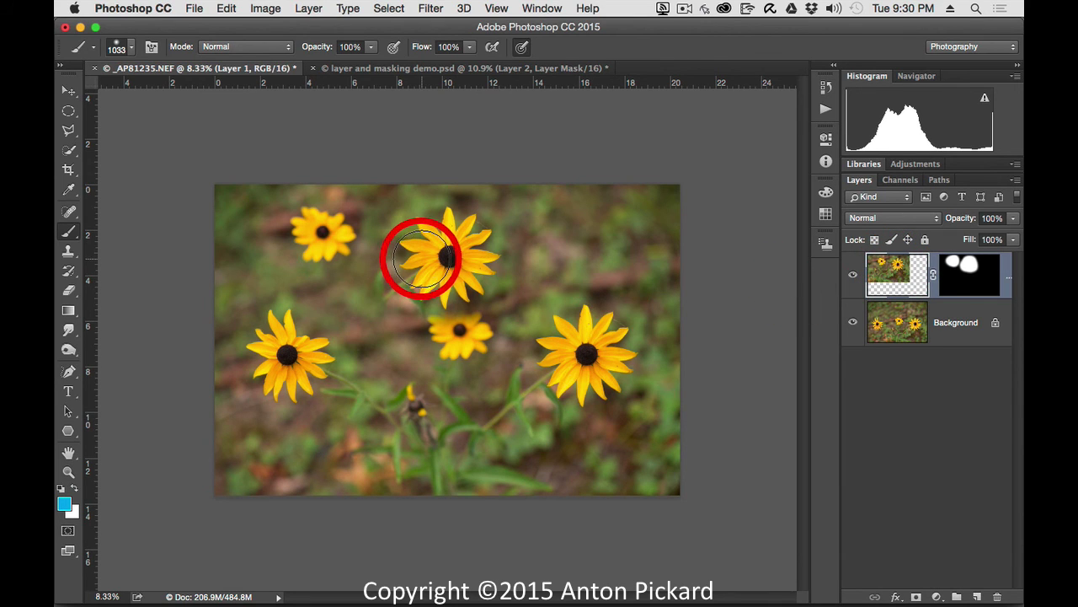
{"action": "left_click", "coordinate": [69, 91]}
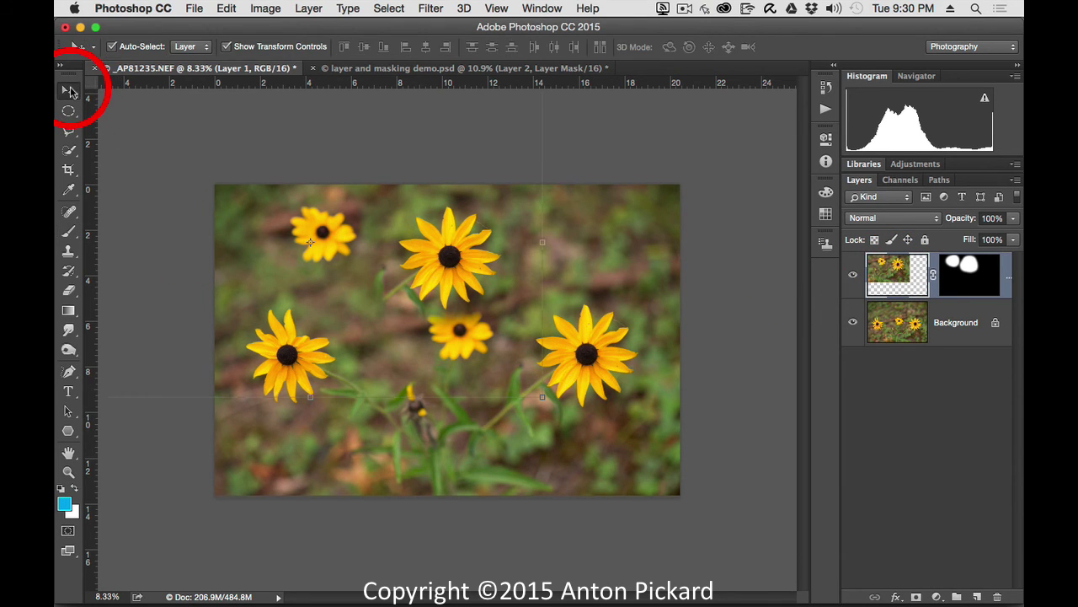
{"action": "left_click_drag", "start_coordinate": [449, 255], "coordinate": [508, 366]}
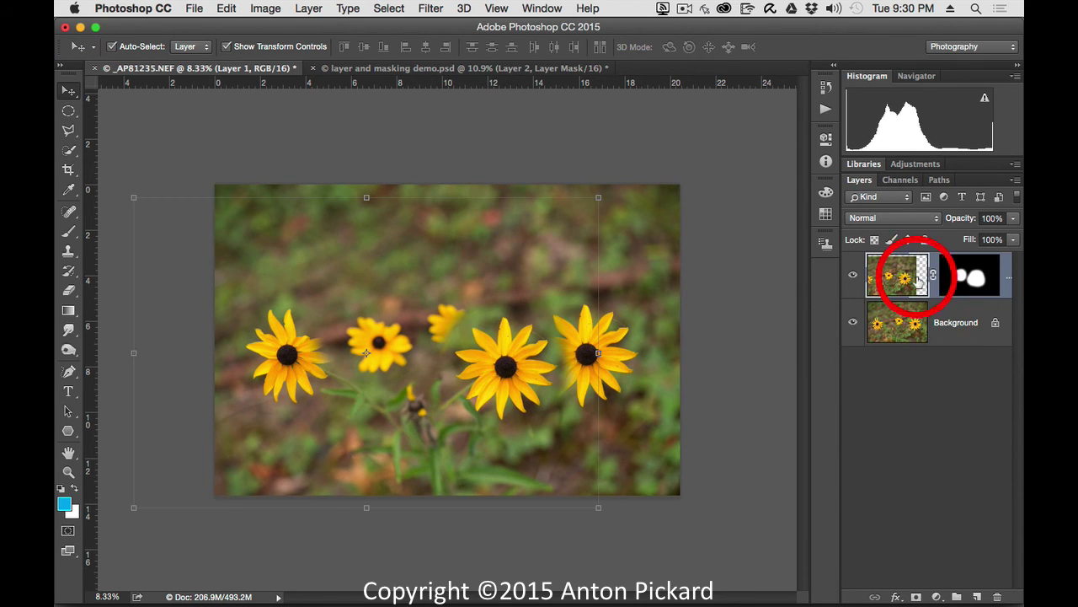
{"action": "left_click", "coordinate": [961, 285]}
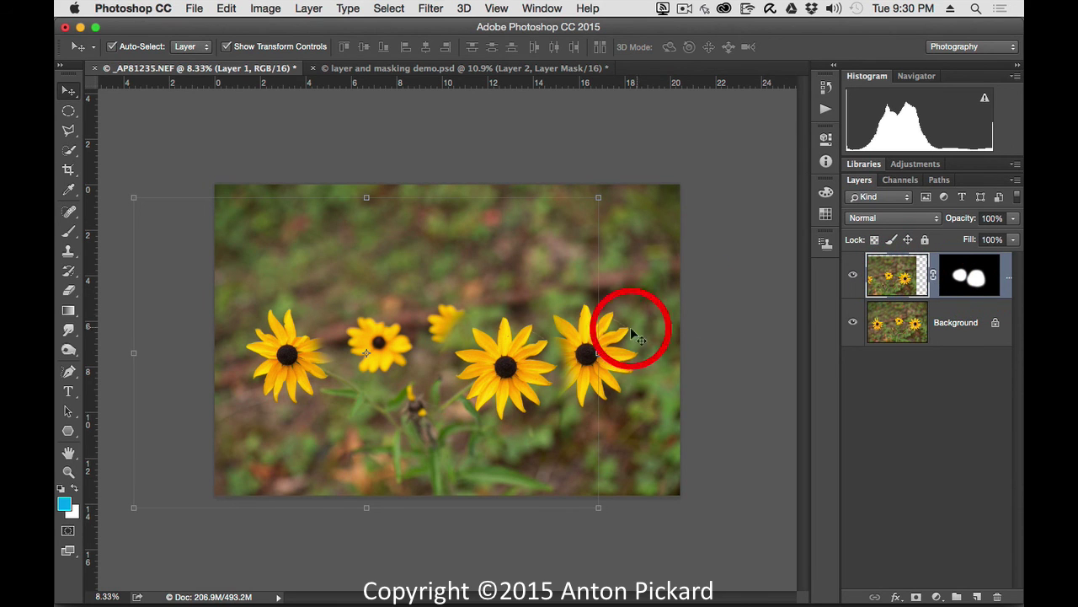
{"action": "left_click_drag", "start_coordinate": [497, 351], "coordinate": [484, 283]}
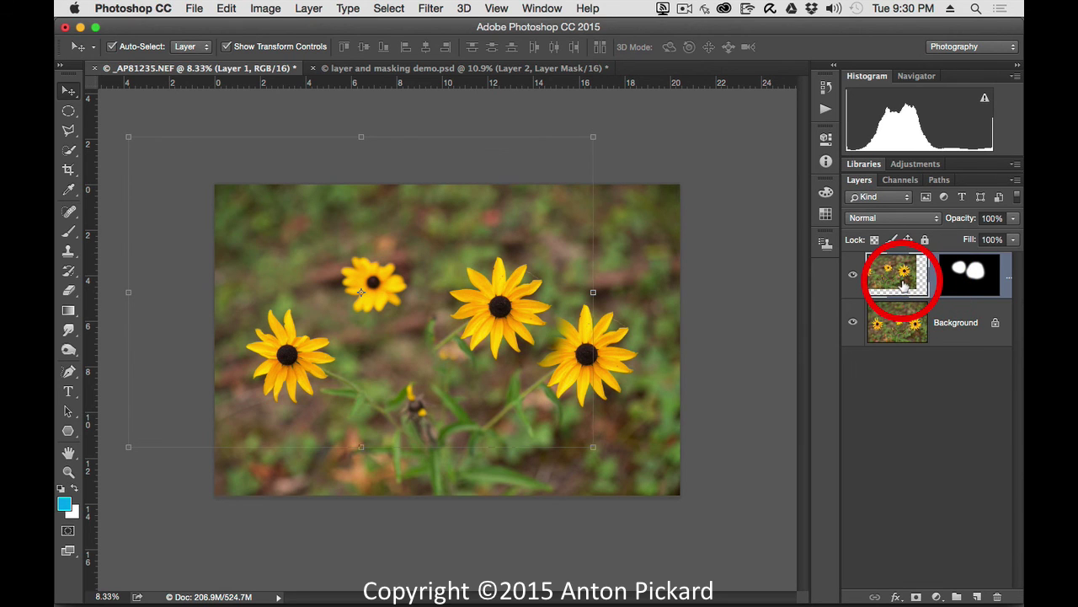
- Shift Layer 1's image right, independently of its unlinked mask, so the small flower shows through the right mask opening and a large one through the left
{"action": "mouse_move", "coordinate": [497, 309]}
{"action": "left_mouse_down"}
{"action": "mouse_move", "coordinate": [588, 352]}
{"action": "mouse_move", "coordinate": [538, 412]}
{"action": "mouse_move", "coordinate": [449, 400]}
{"action": "mouse_move", "coordinate": [558, 384]}
{"action": "mouse_move", "coordinate": [614, 336]}
{"action": "mouse_move", "coordinate": [614, 249]}
{"action": "mouse_move", "coordinate": [615, 332]}
{"action": "mouse_move", "coordinate": [554, 387]}
{"action": "mouse_move", "coordinate": [630, 346]}
{"action": "mouse_move", "coordinate": [580, 366]}
{"action": "mouse_move", "coordinate": [514, 344]}
{"action": "mouse_move", "coordinate": [472, 296]}
{"action": "mouse_move", "coordinate": [455, 299]}
{"action": "mouse_move", "coordinate": [531, 320]}
{"action": "mouse_move", "coordinate": [497, 303]}
{"action": "mouse_move", "coordinate": [507, 305]}
{"action": "left_mouse_up"}
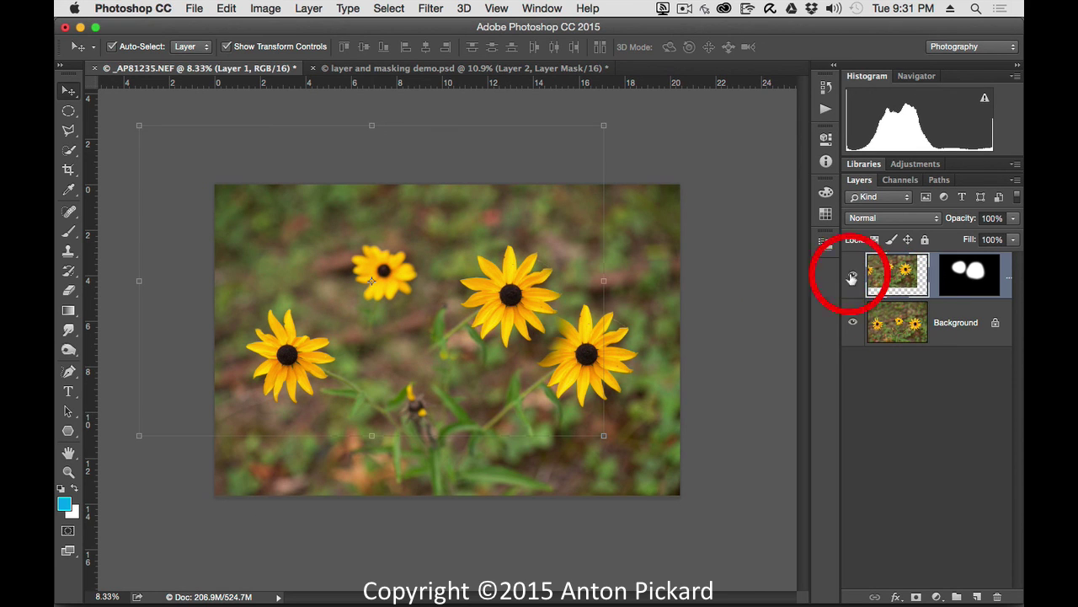
{"action": "left_click_drag", "start_coordinate": [390, 268], "coordinate": [520, 258]}
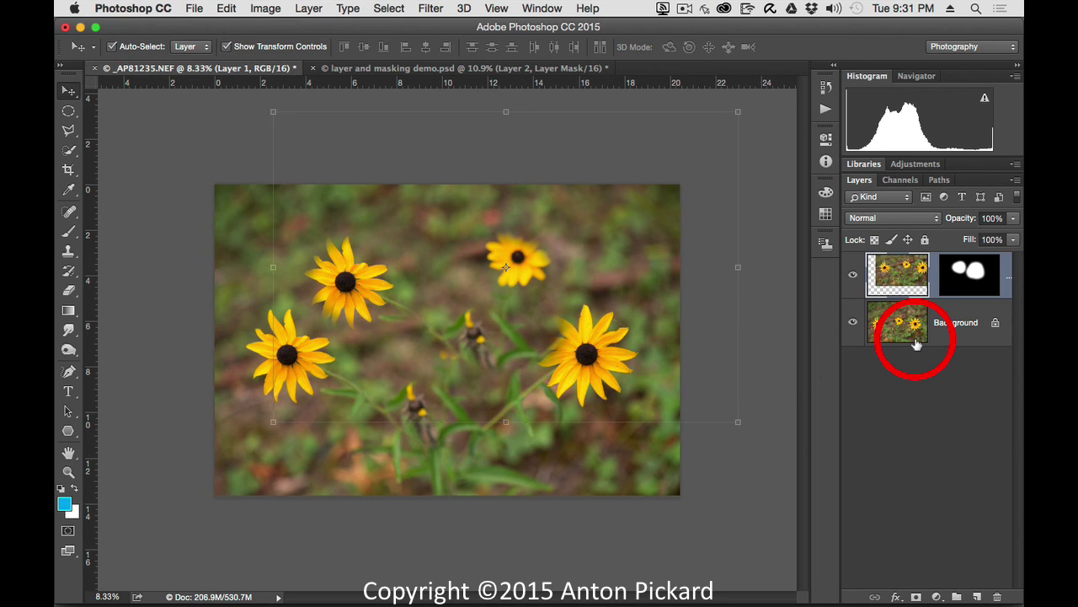
{"action": "key", "text": "shift+2"}
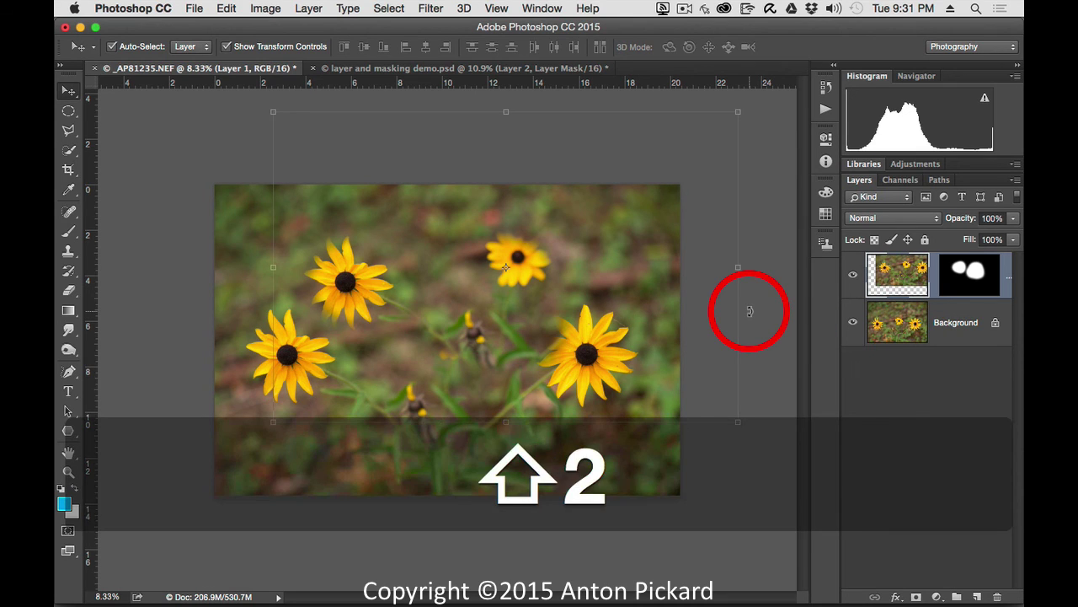